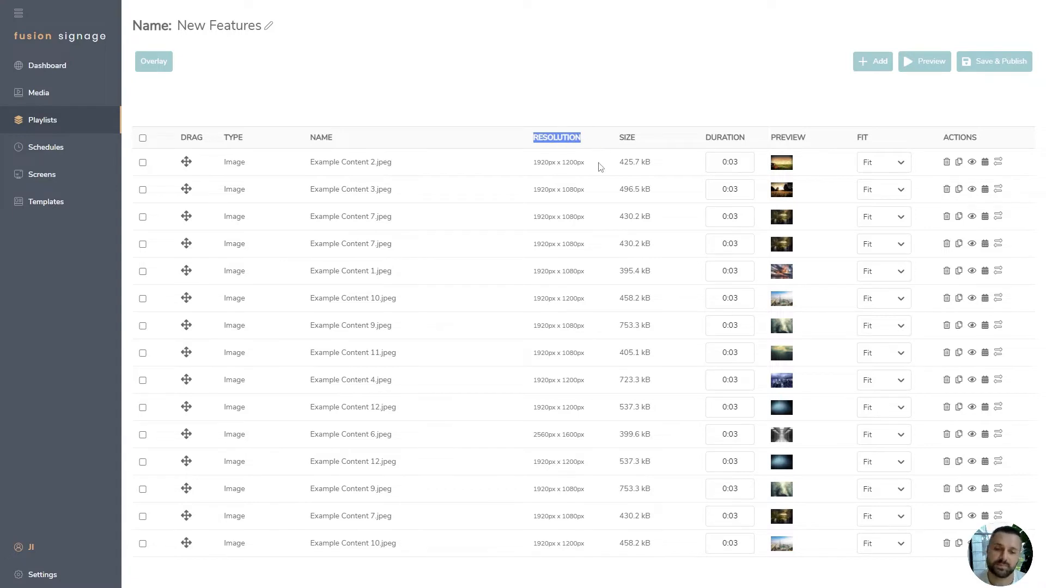
Step: Examine the resolution values of the playlist items, including Example Content 2.jpeg and Example Content 6.jpeg
{"action": "left_click", "coordinate": [571, 154]}
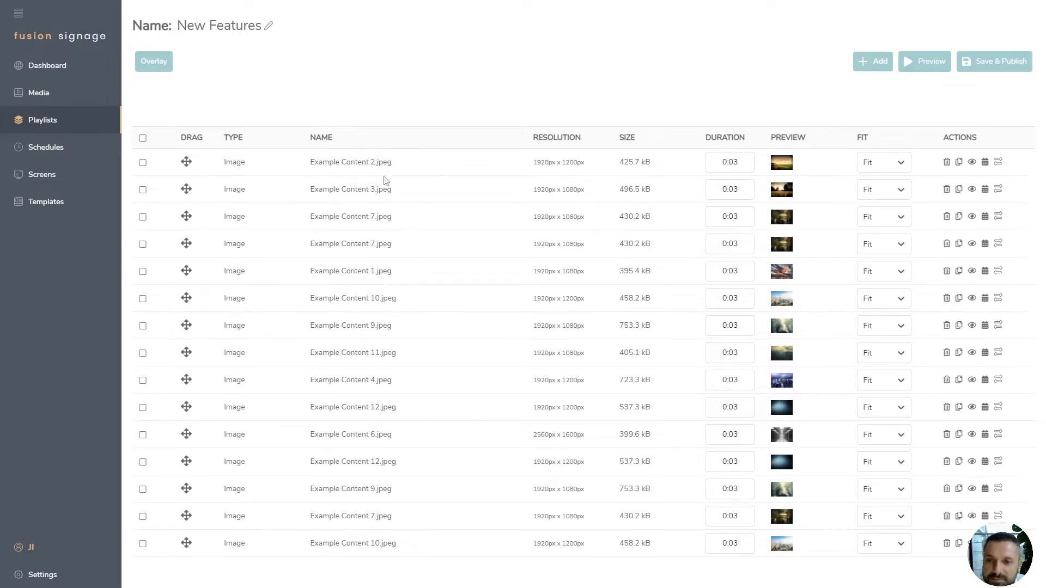
{"action": "left_click_drag", "start_coordinate": [531, 162], "coordinate": [588, 173]}
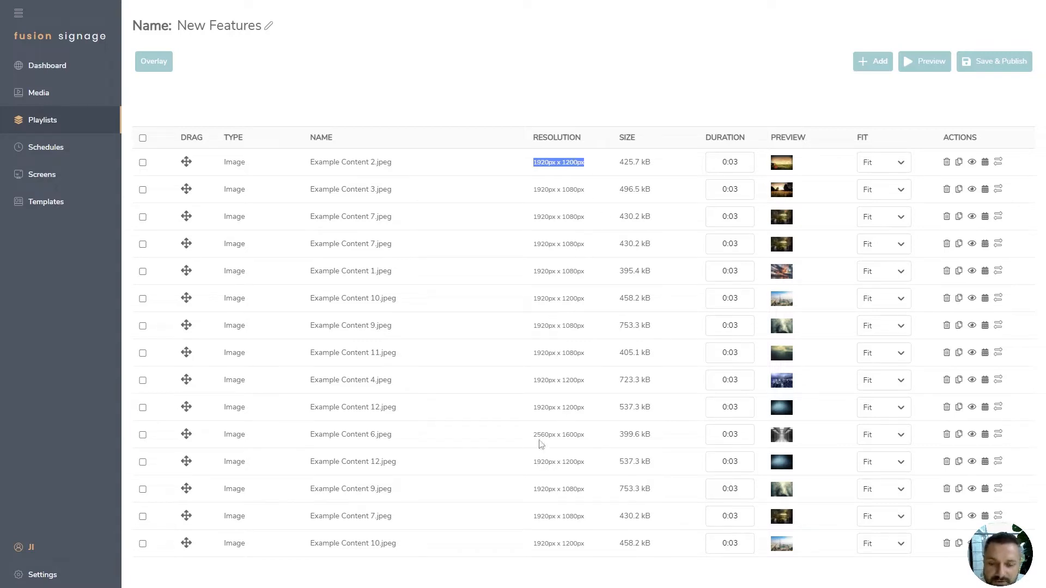
{"action": "left_click_drag", "start_coordinate": [534, 438], "coordinate": [589, 439]}
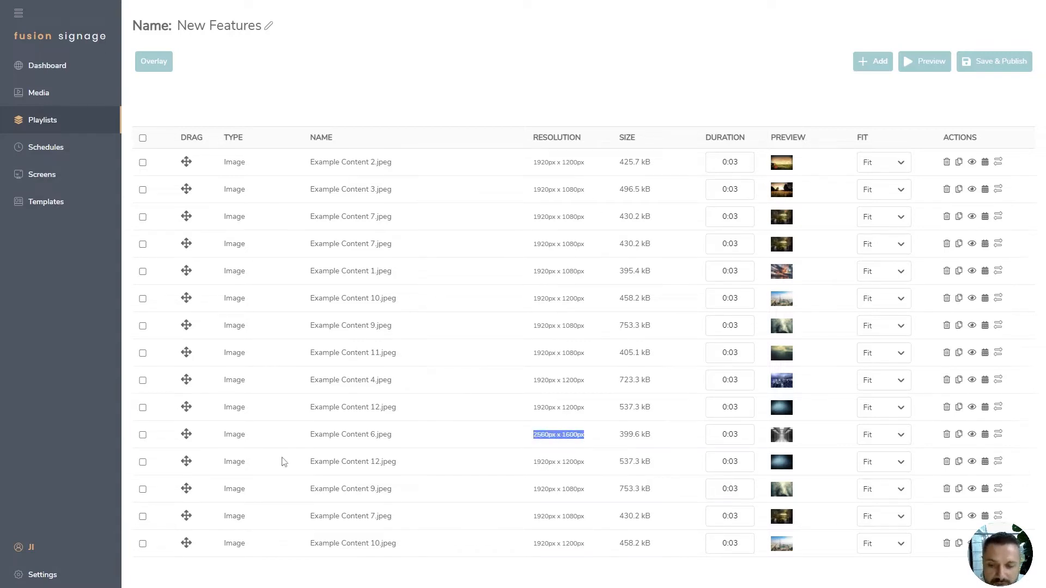
{"action": "left_click", "coordinate": [536, 439]}
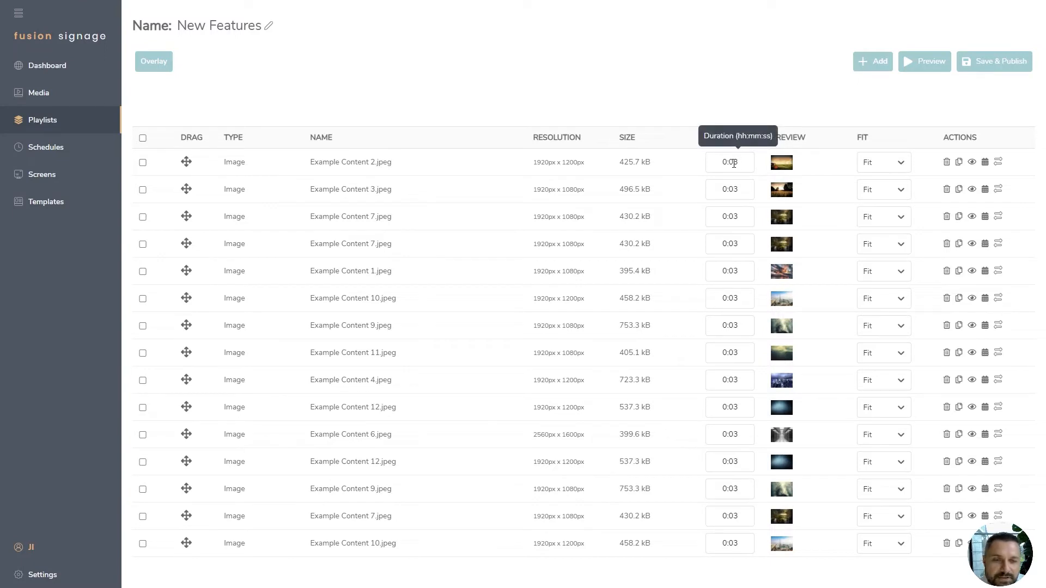
Step: Set the duration of the first four playlist items to 0:15 in bulk and clear their selection
{"action": "left_click", "coordinate": [143, 162]}
{"action": "left_click", "coordinate": [143, 190]}
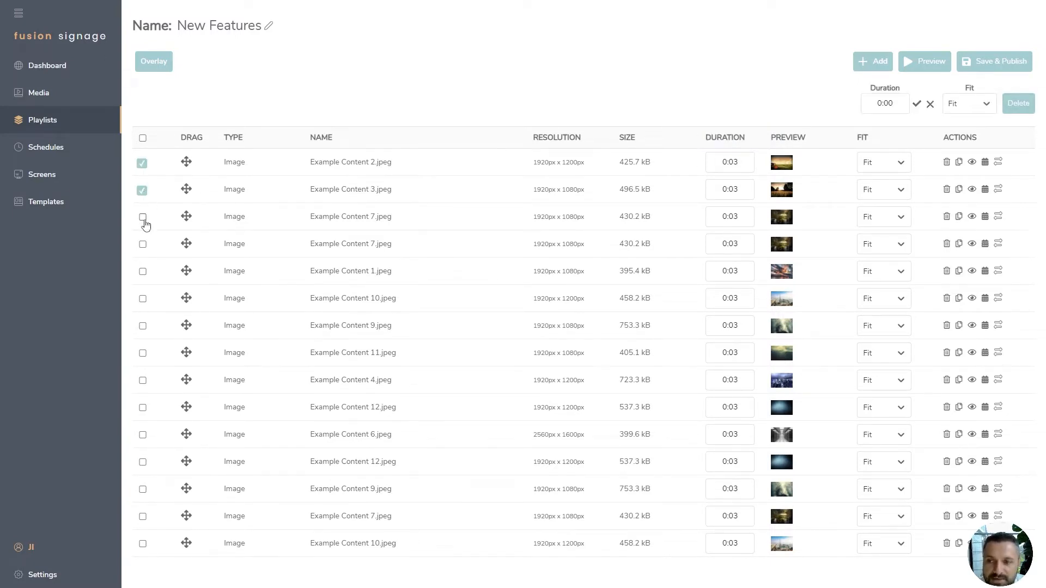
{"action": "left_click", "coordinate": [144, 218]}
{"action": "left_click", "coordinate": [143, 245]}
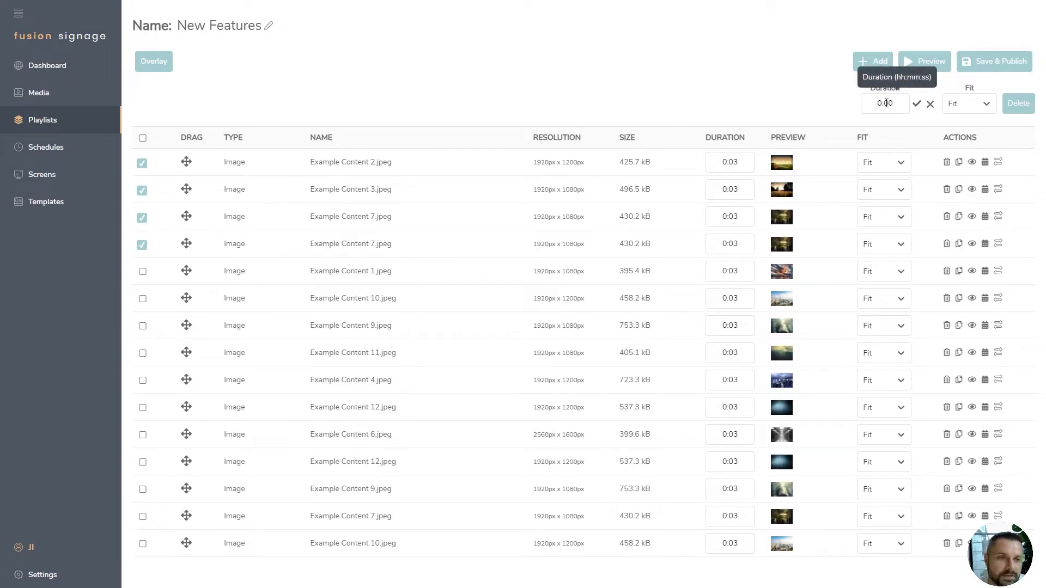
{"action": "left_click_drag", "start_coordinate": [886, 103], "coordinate": [896, 104]}
{"action": "type", "text": "15"}
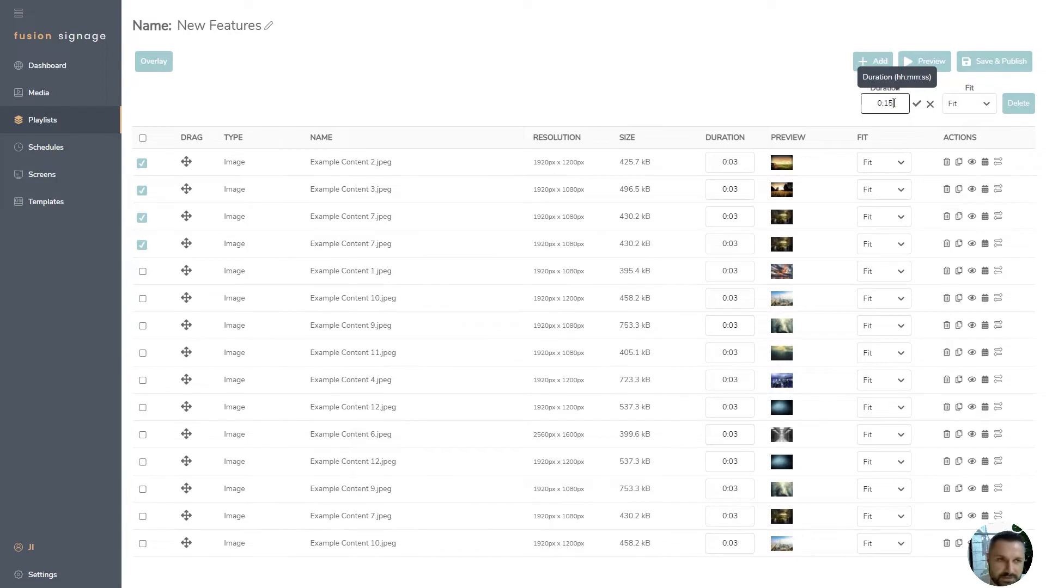
{"action": "left_click", "coordinate": [917, 105]}
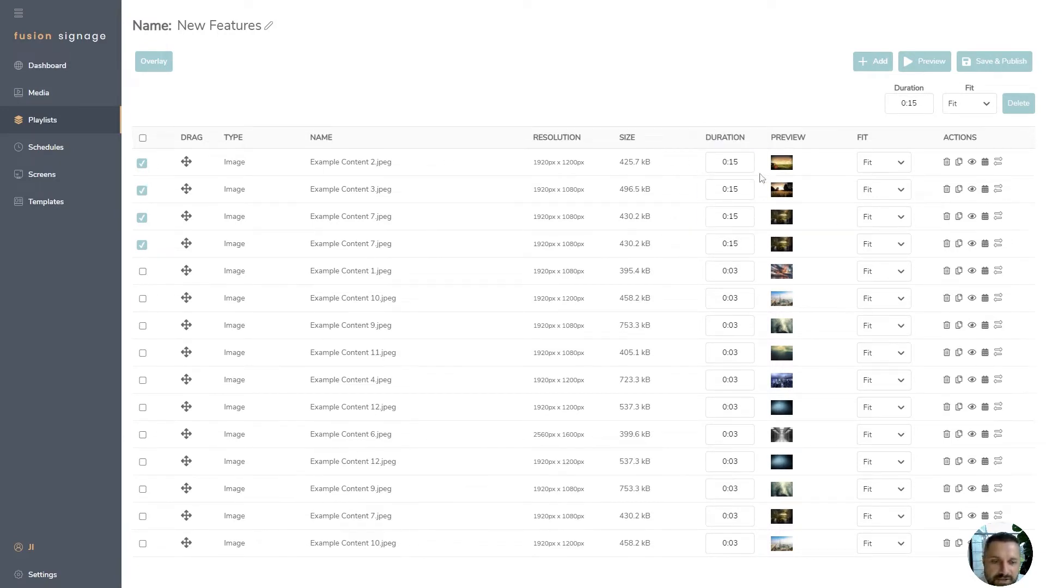
{"action": "left_click", "coordinate": [142, 163]}
{"action": "left_click", "coordinate": [141, 190]}
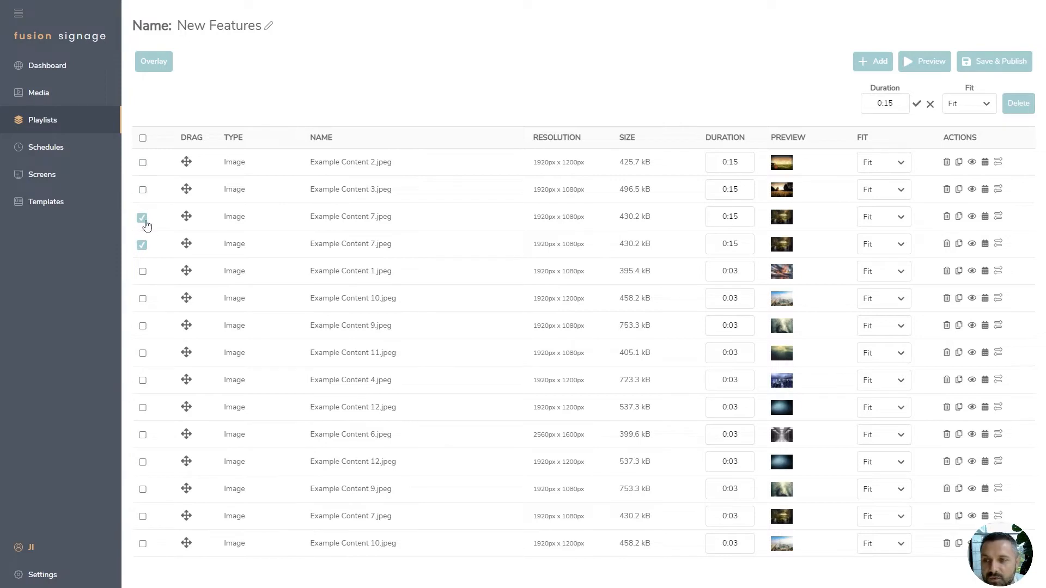
{"action": "left_click", "coordinate": [142, 218]}
{"action": "left_click", "coordinate": [141, 245]}
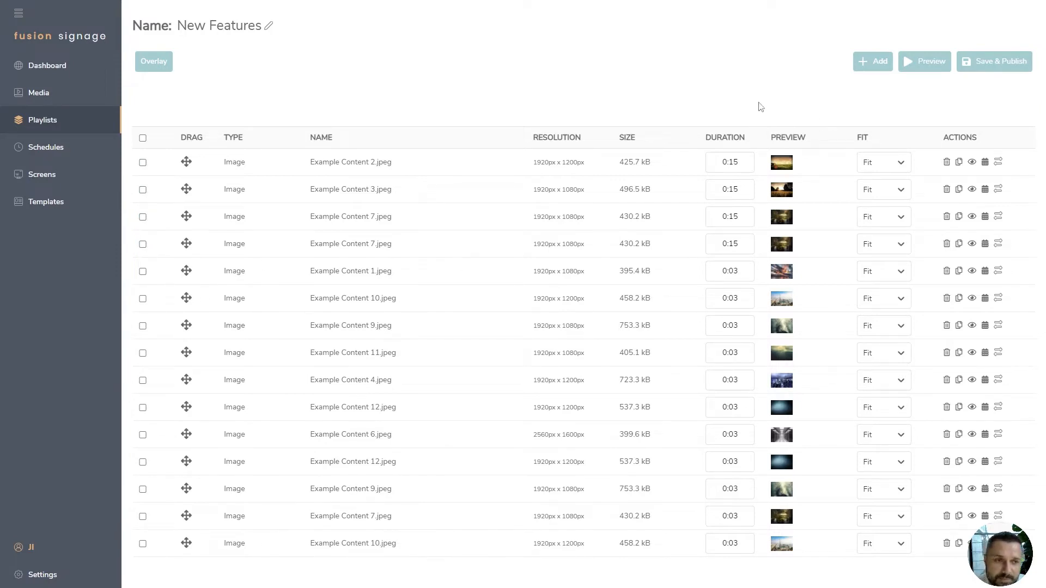
Step: Add a content schedule to Example Content 2.jpeg with only Monday and Tuesday as active days, and apply it
{"action": "left_click", "coordinate": [985, 163]}
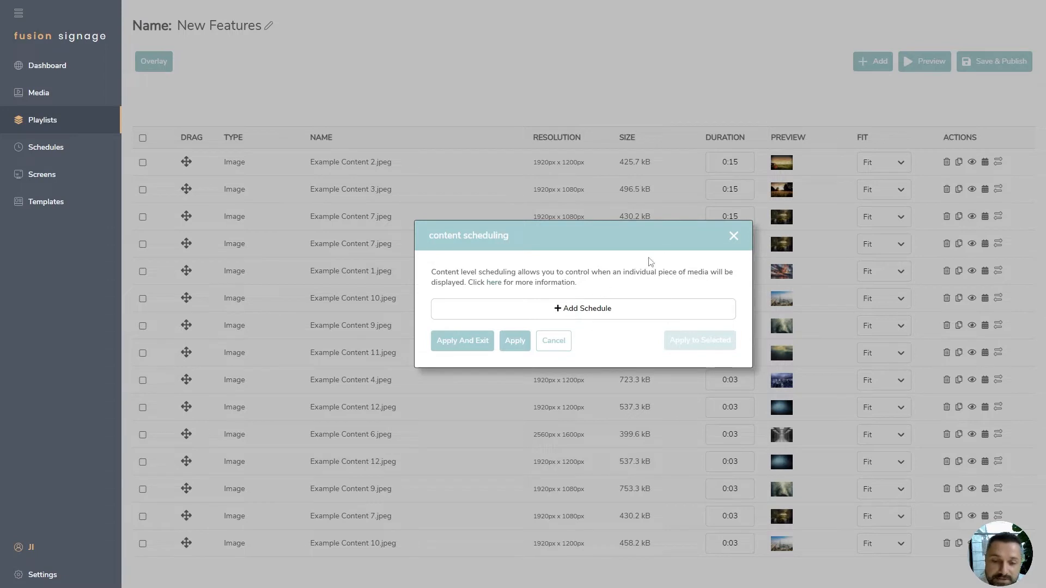
{"action": "left_click", "coordinate": [602, 308]}
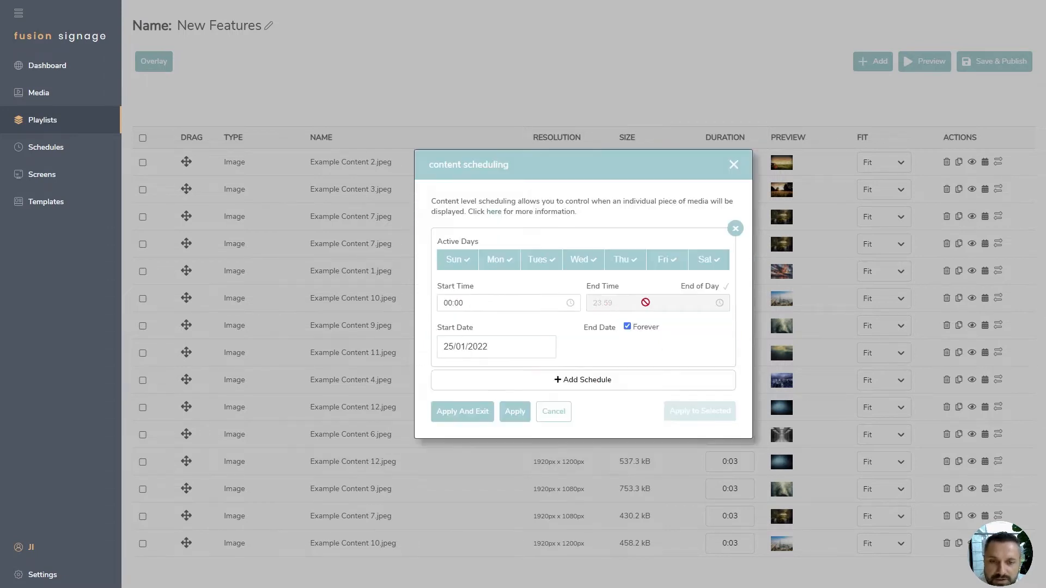
{"action": "left_click", "coordinate": [472, 265]}
{"action": "left_click", "coordinate": [593, 267]}
{"action": "left_click", "coordinate": [611, 267]}
{"action": "left_click", "coordinate": [653, 267]}
{"action": "left_click", "coordinate": [689, 266]}
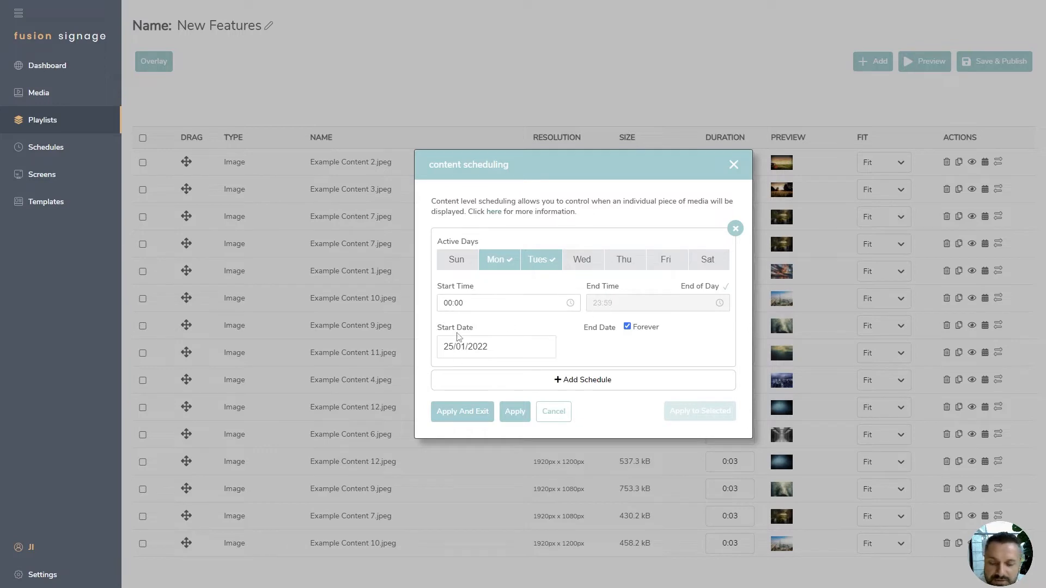
{"action": "left_click", "coordinate": [462, 415]}
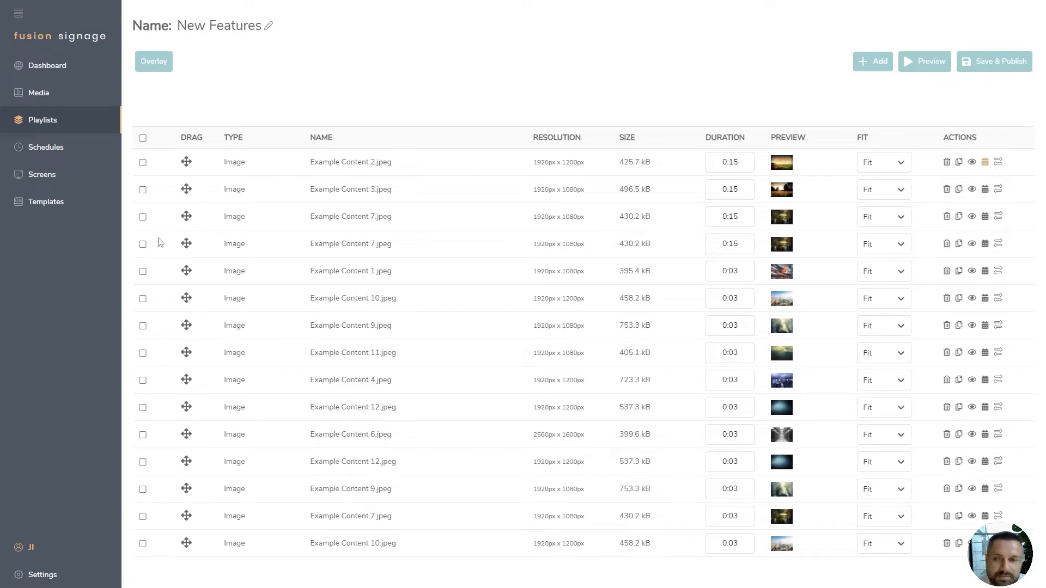
Step: Apply Example Content 2.jpeg's schedule to Example Content 3, the first Example Content 7, Example Content 1 and the first Example Content 10, clearing the selection
{"action": "left_click", "coordinate": [143, 190]}
{"action": "left_click", "coordinate": [143, 218]}
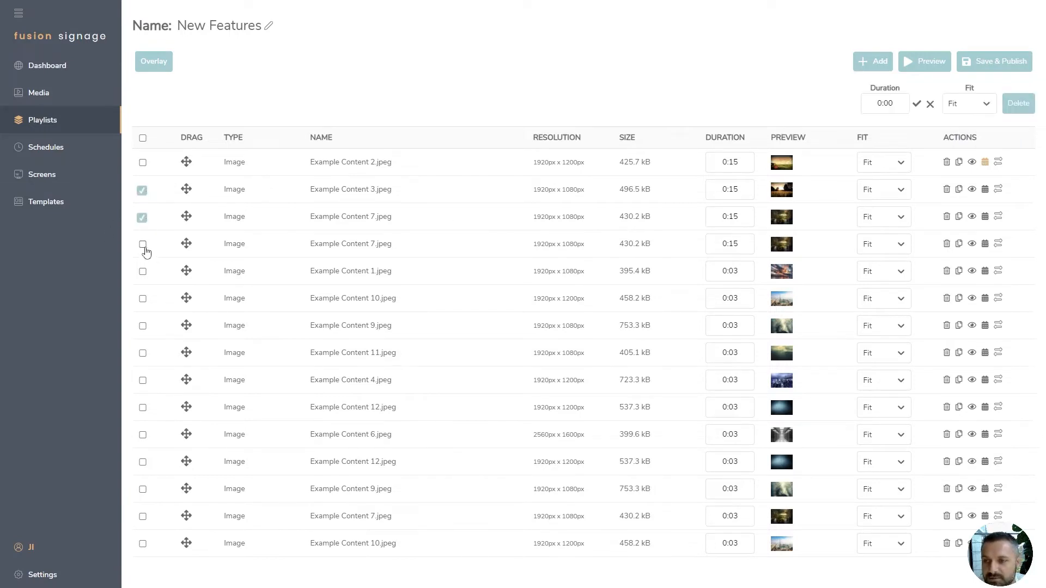
{"action": "left_click", "coordinate": [143, 272]}
{"action": "left_click", "coordinate": [142, 299]}
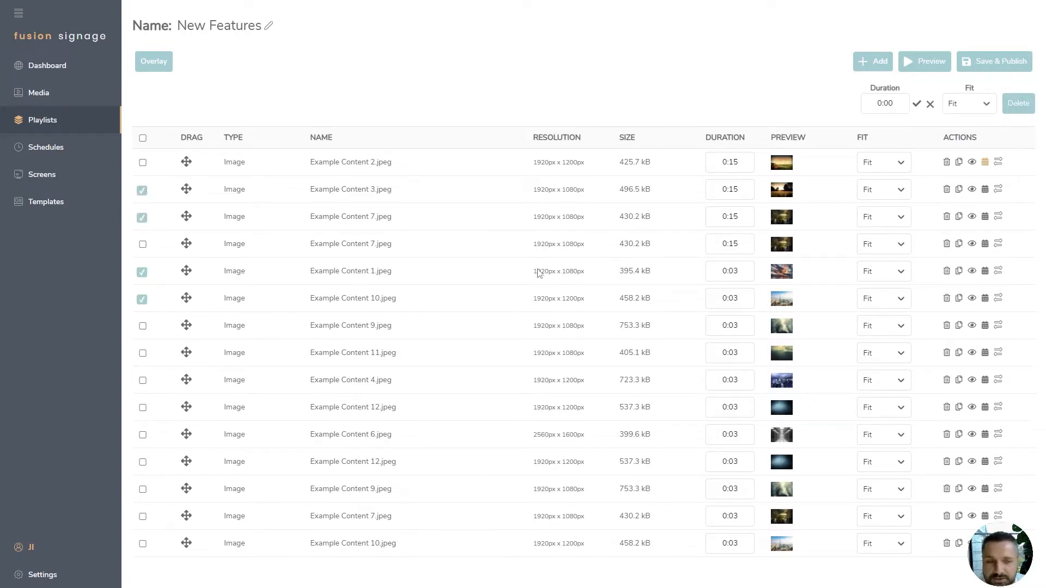
{"action": "left_click", "coordinate": [986, 164]}
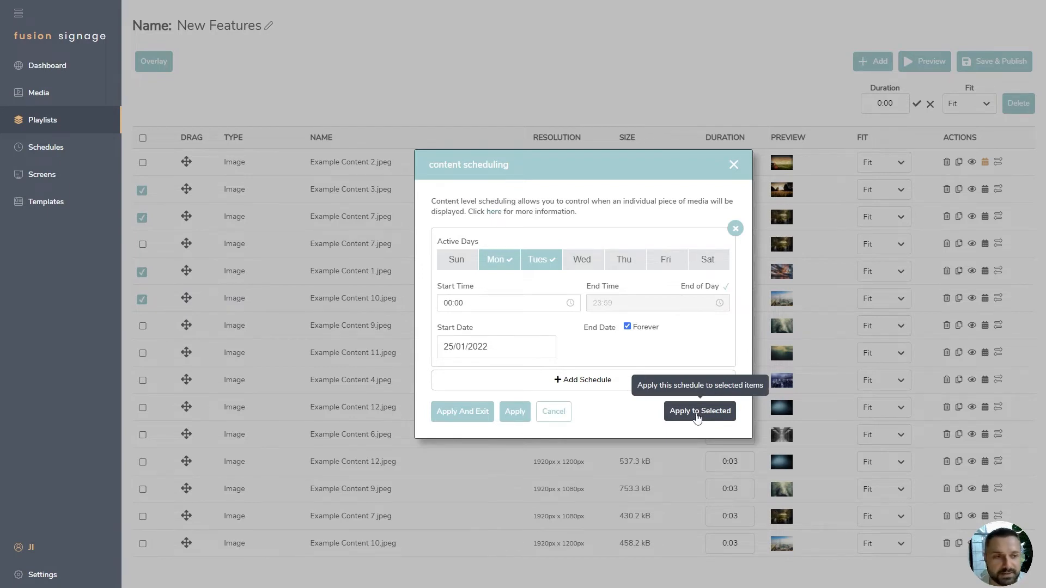
{"action": "left_click", "coordinate": [698, 416]}
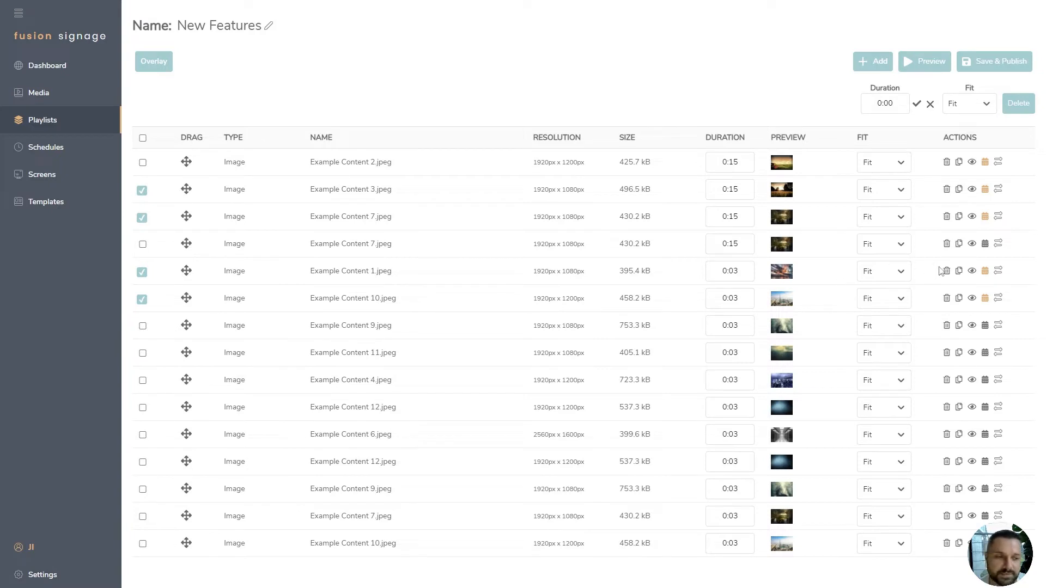
{"action": "left_click", "coordinate": [142, 273]}
{"action": "left_click", "coordinate": [142, 299]}
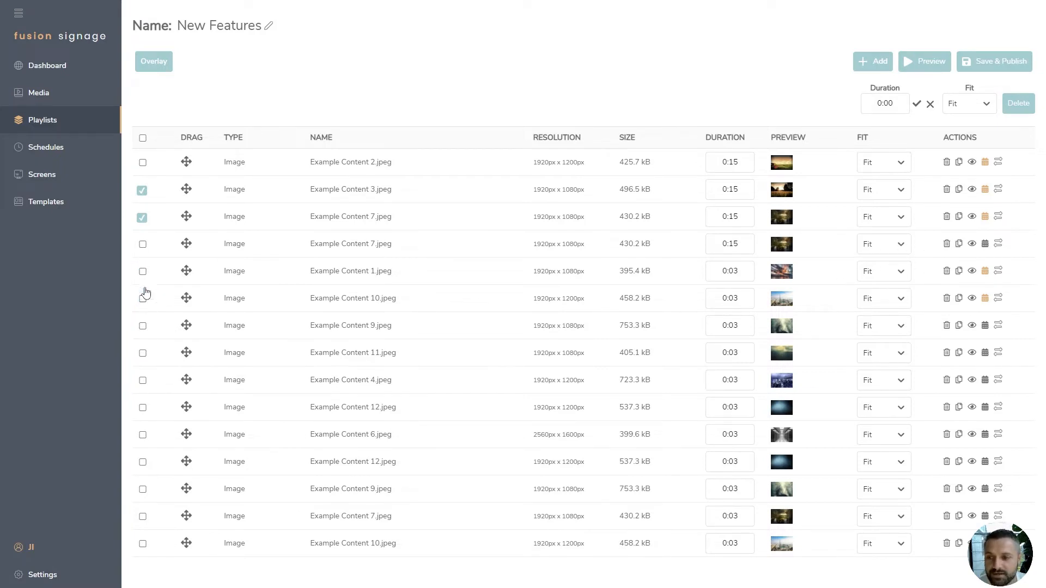
{"action": "left_click", "coordinate": [142, 217]}
{"action": "left_click", "coordinate": [141, 192]}
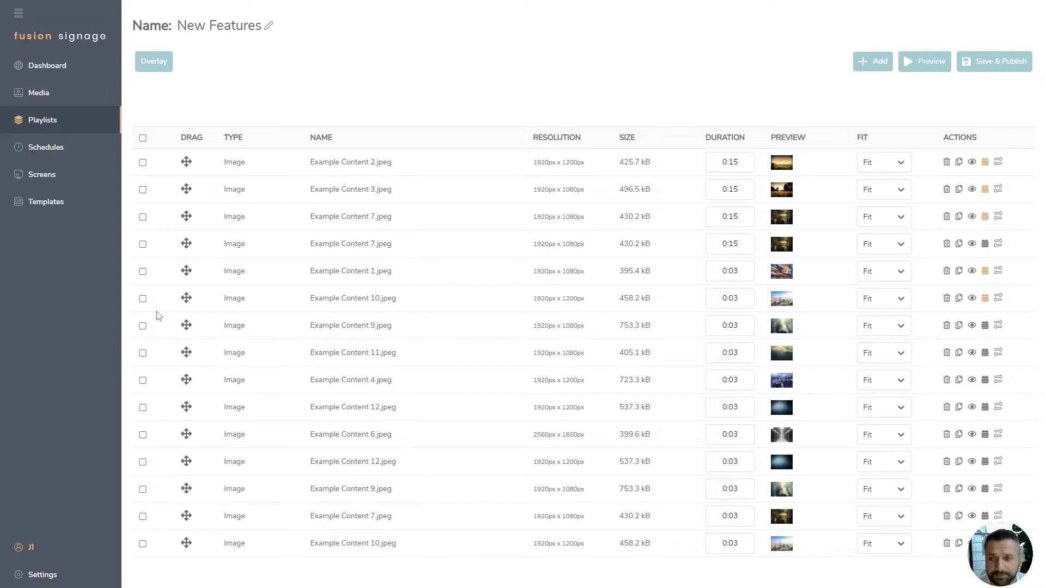
Step: Schedule Example Content 4, the Example Content 12 below it and Example Content 6 together for Wednesday through Saturday
{"action": "left_click", "coordinate": [144, 383]}
{"action": "left_click", "coordinate": [143, 410]}
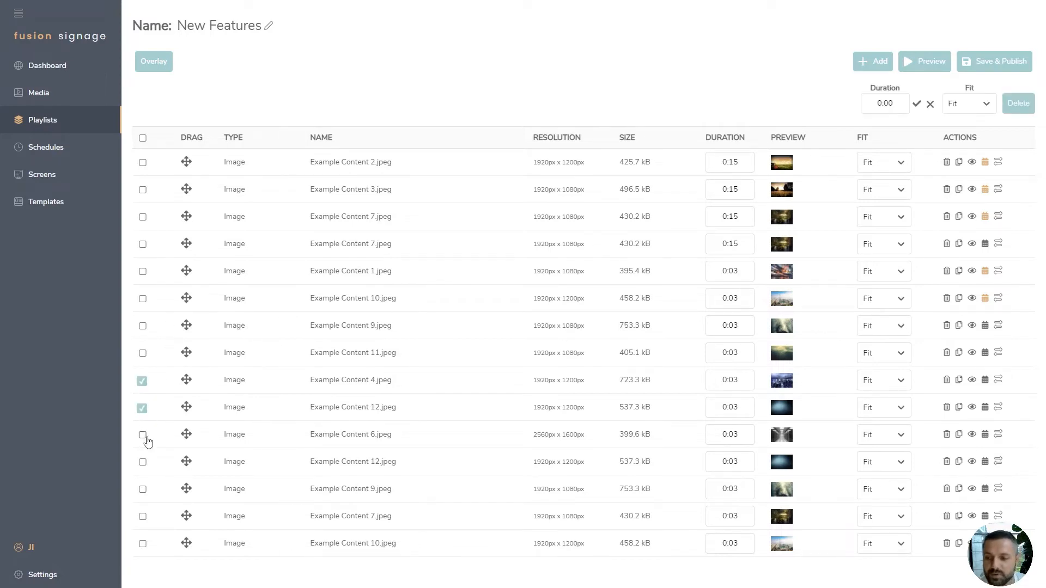
{"action": "left_click", "coordinate": [144, 436]}
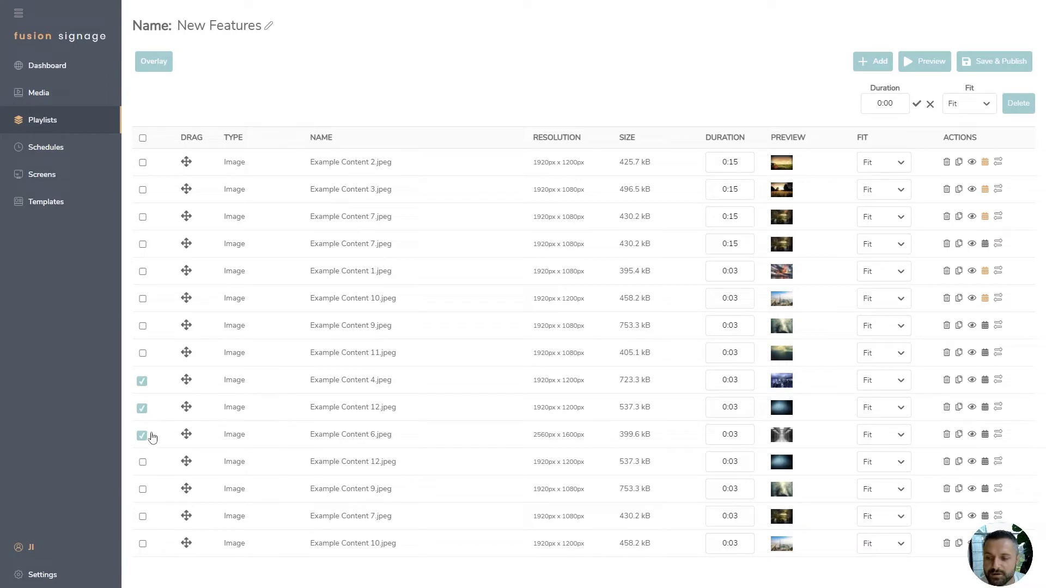
{"action": "left_click", "coordinate": [986, 381]}
{"action": "left_click", "coordinate": [588, 309]}
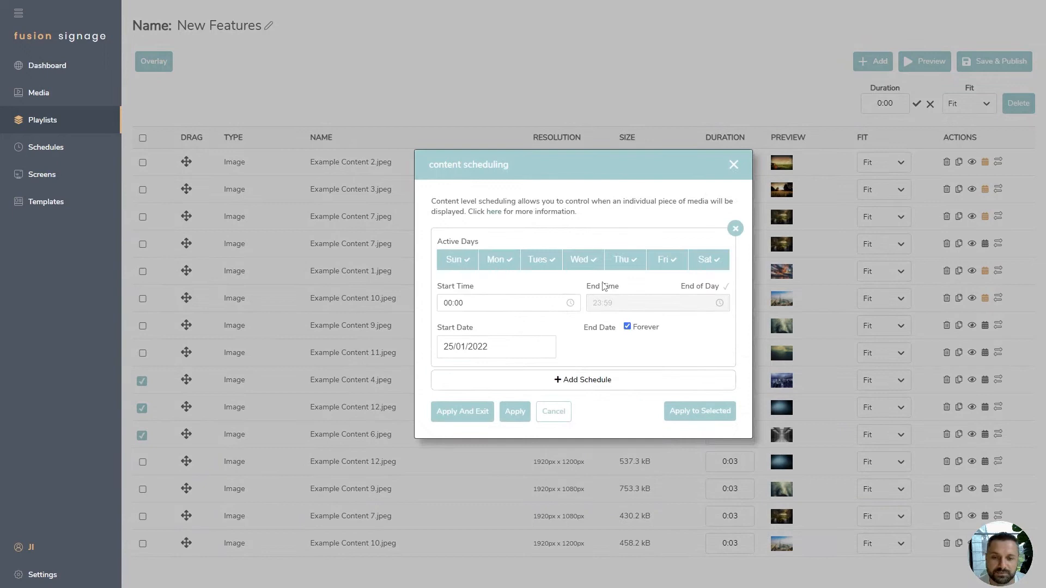
{"action": "left_click", "coordinate": [439, 268]}
{"action": "left_click", "coordinate": [503, 265]}
{"action": "left_click", "coordinate": [539, 262]}
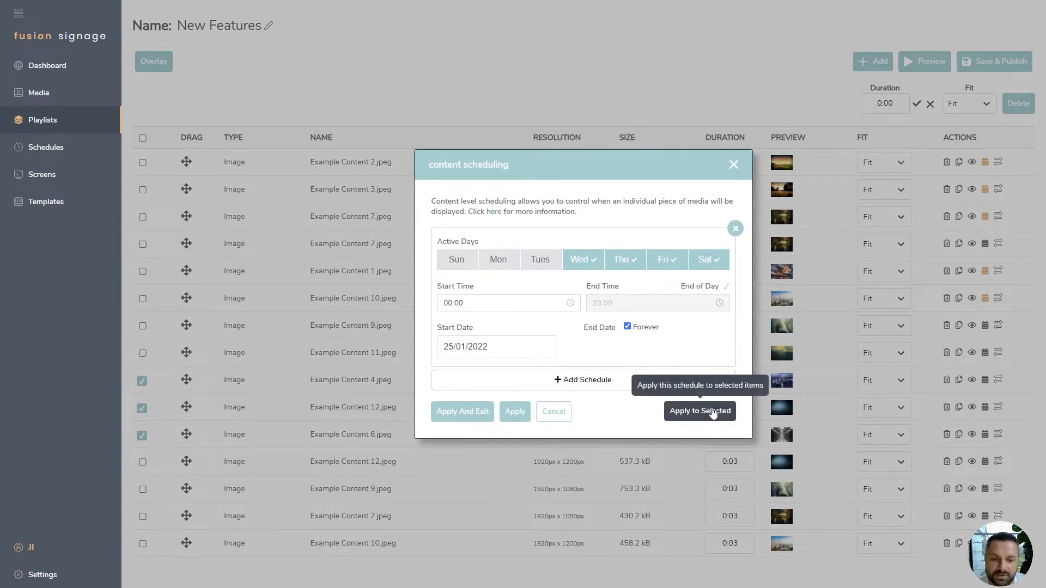
{"action": "left_click", "coordinate": [712, 413]}
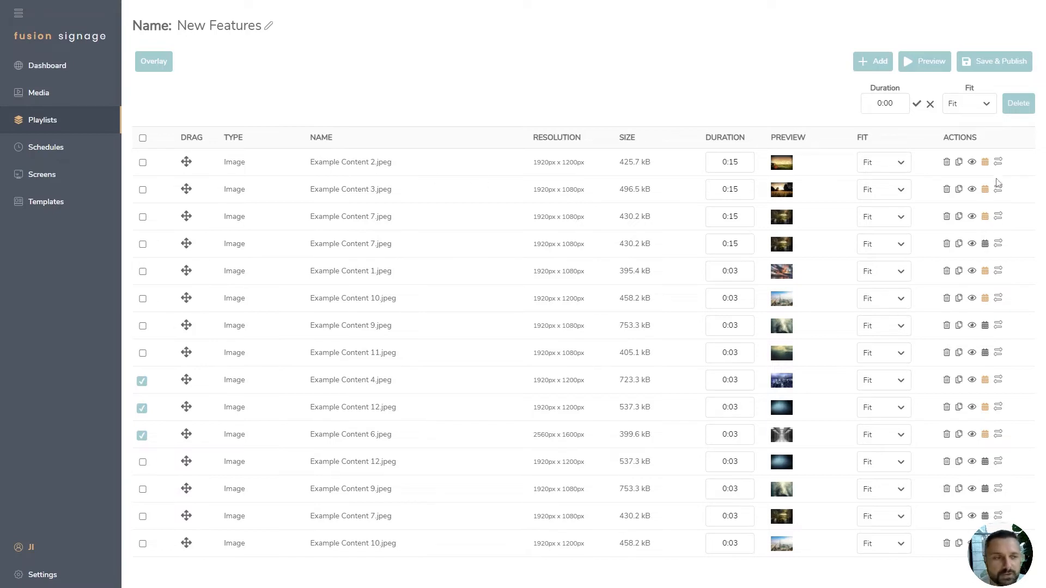
Step: Add a second content schedule with all days active to Example Content 2.jpeg and apply it
{"action": "left_click", "coordinate": [986, 163]}
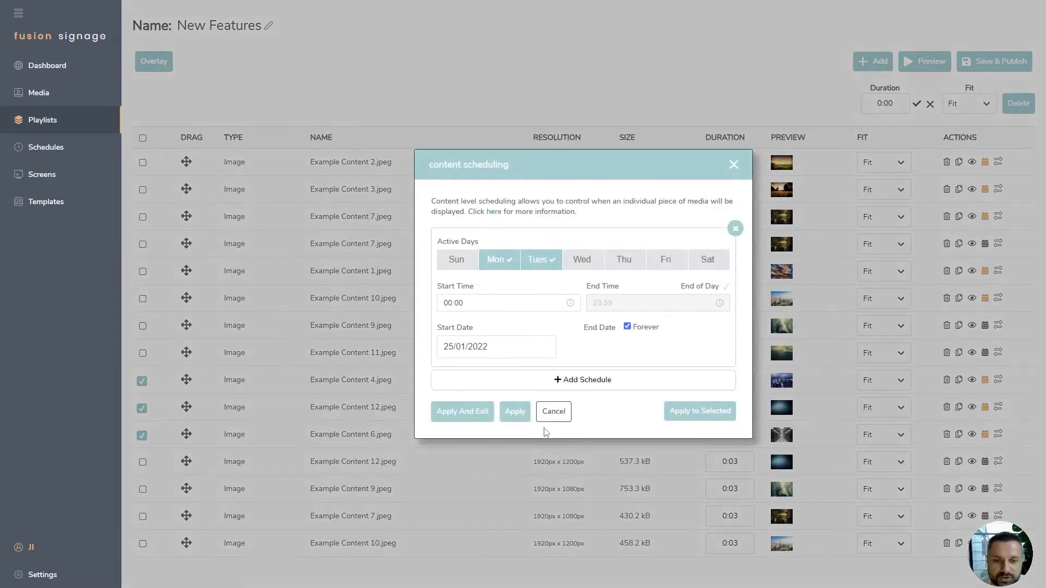
{"action": "left_click", "coordinate": [581, 381]}
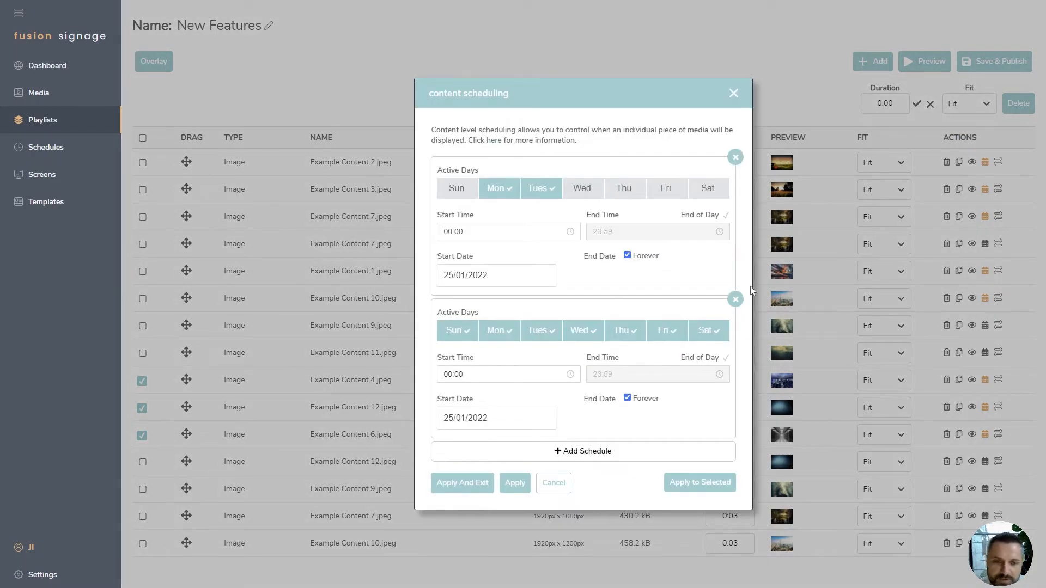
{"action": "left_click", "coordinate": [472, 486]}
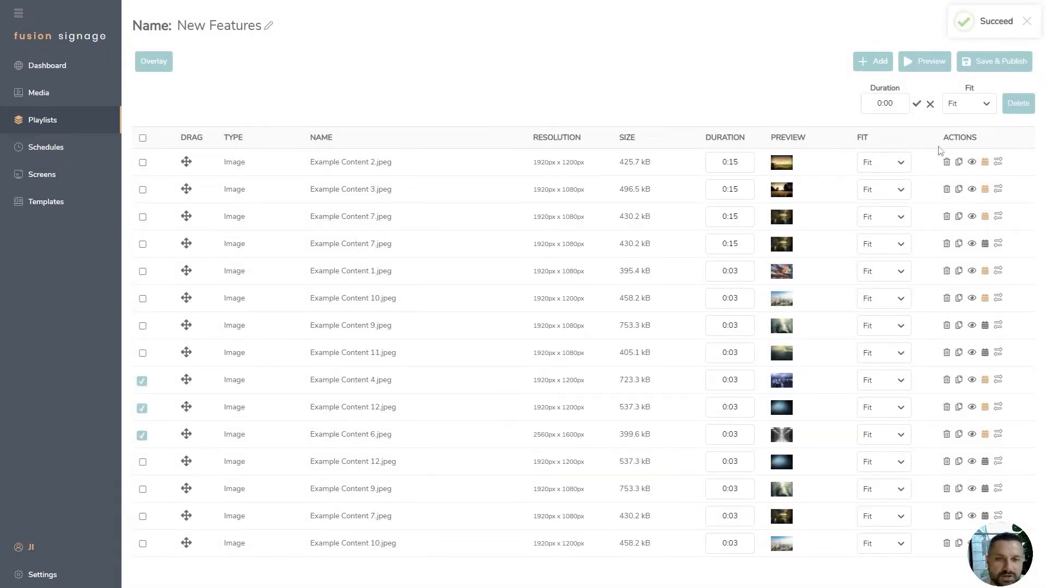
Step: Replace the Example Content 2.jpeg slide with Example Content 12.jpeg from the media library
{"action": "left_click", "coordinate": [999, 162]}
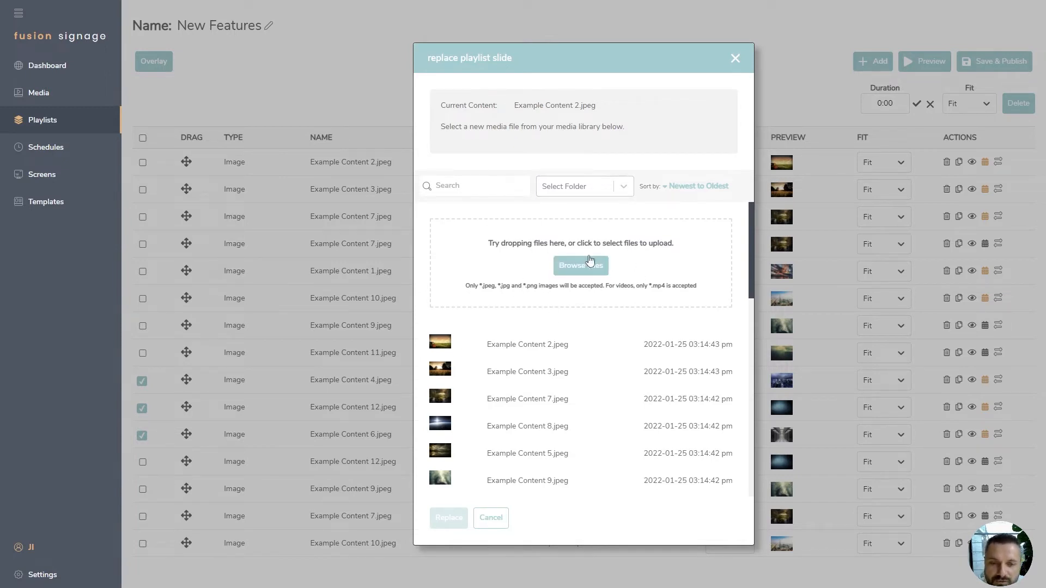
{"action": "scroll", "coordinate": [599, 390], "scroll_direction": "down", "scroll_amount": 2}
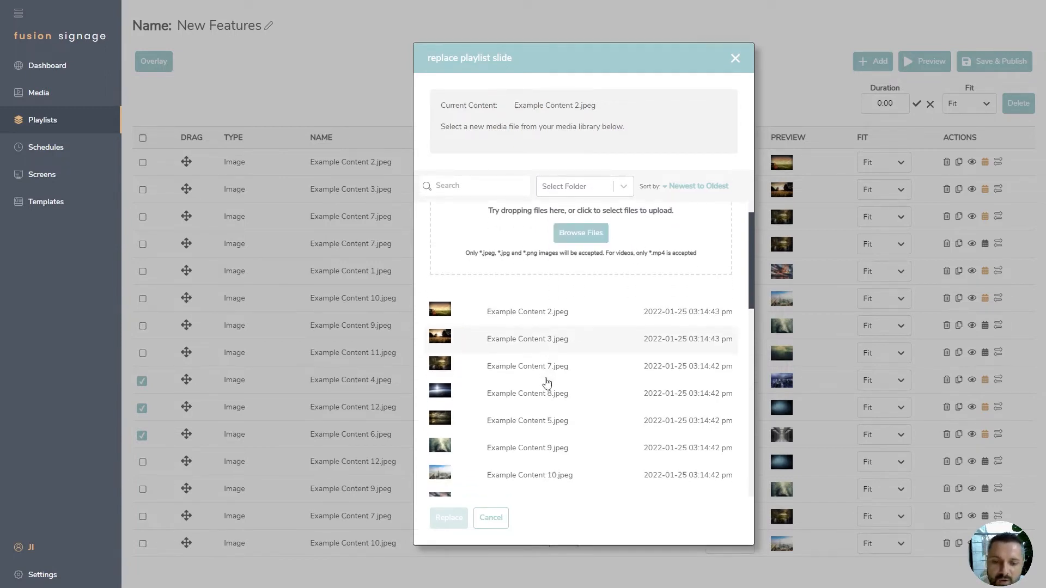
{"action": "scroll", "coordinate": [544, 365], "scroll_direction": "down", "scroll_amount": 3}
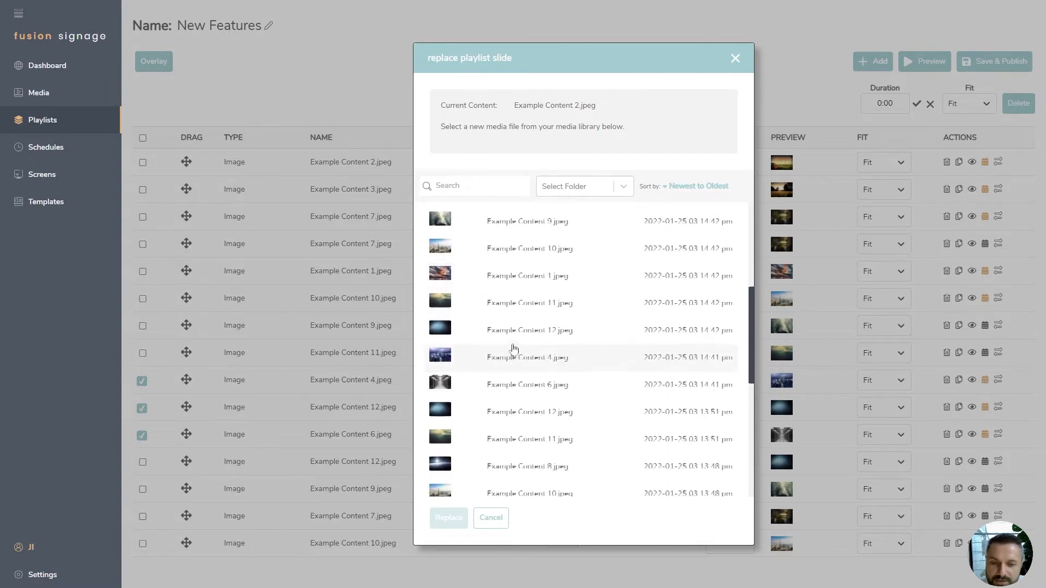
{"action": "left_click", "coordinate": [543, 330]}
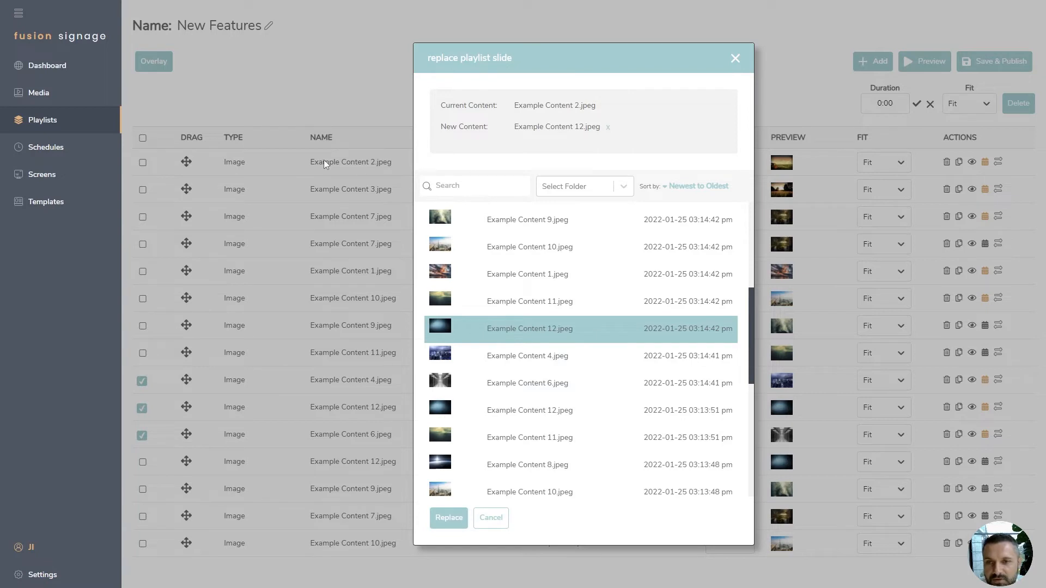
{"action": "left_click", "coordinate": [449, 518]}
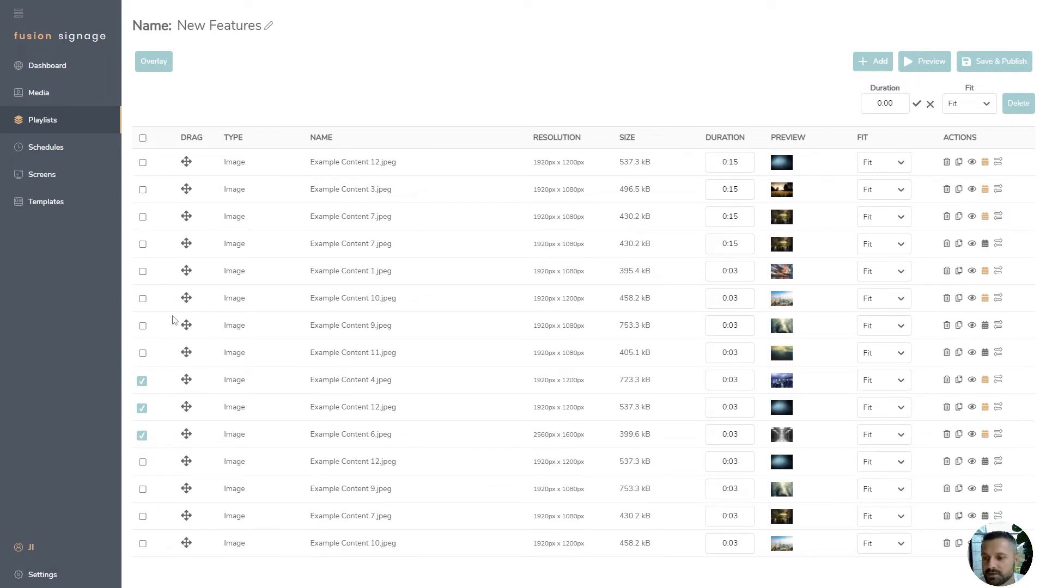
Step: Deselect the Example Content 4, Example Content 12 and Example Content 6 playlist items
{"action": "left_click", "coordinate": [142, 382]}
{"action": "left_click", "coordinate": [141, 408]}
{"action": "left_click", "coordinate": [142, 435]}
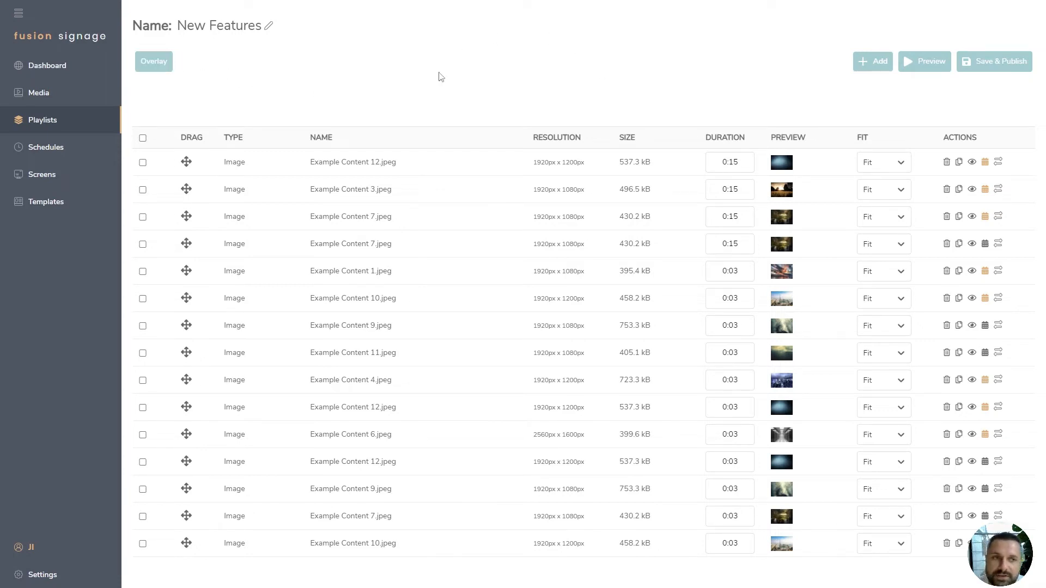
Step: Set the Clock Overlay as the overlay for the New Features playlist
{"action": "left_click", "coordinate": [157, 62]}
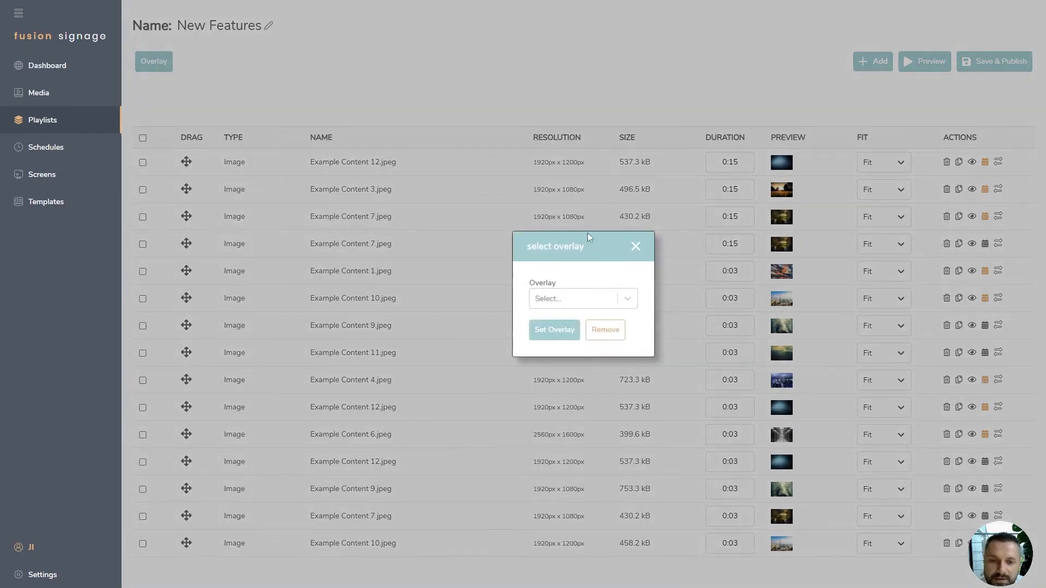
{"action": "left_click", "coordinate": [585, 301]}
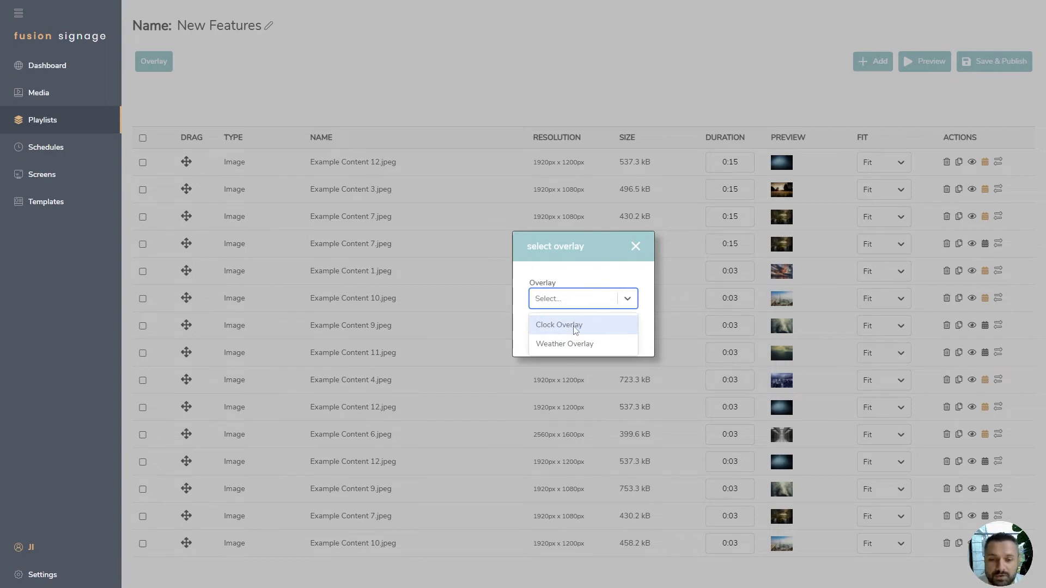
{"action": "left_click", "coordinate": [576, 329]}
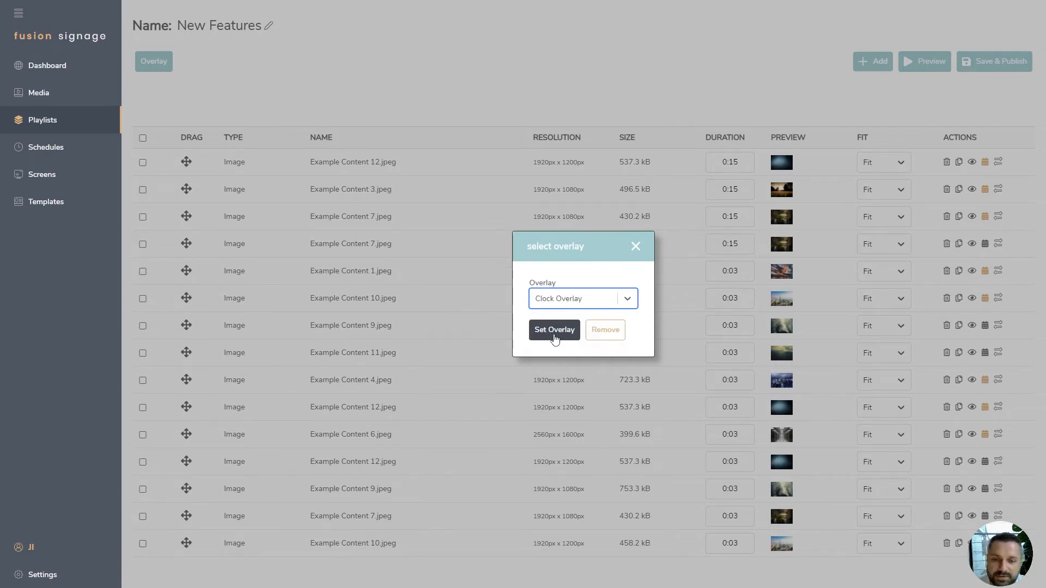
{"action": "left_click", "coordinate": [554, 334]}
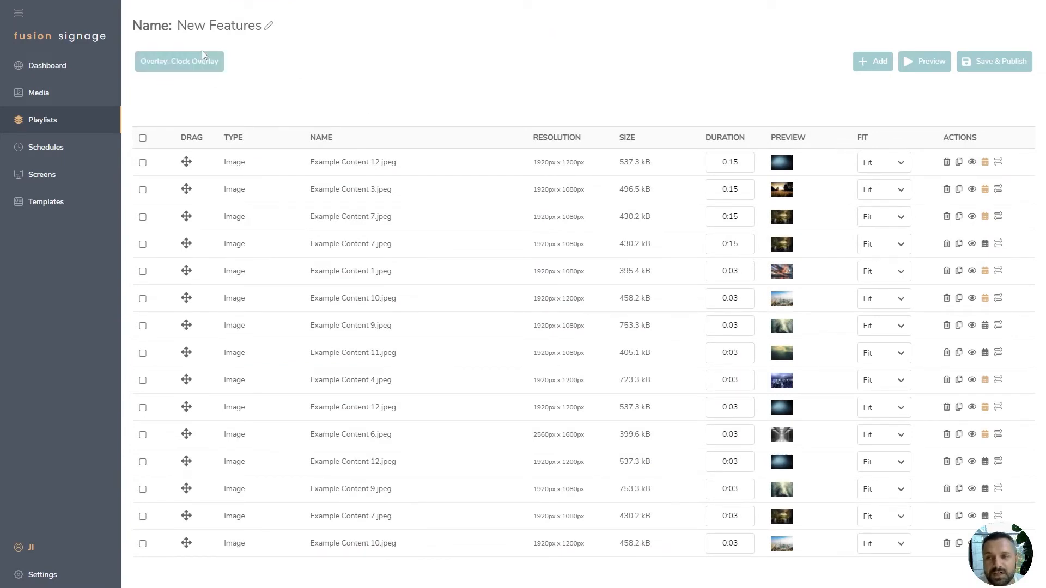
Step: Remove the Clock Overlay from the playlist
{"action": "left_click", "coordinate": [186, 66]}
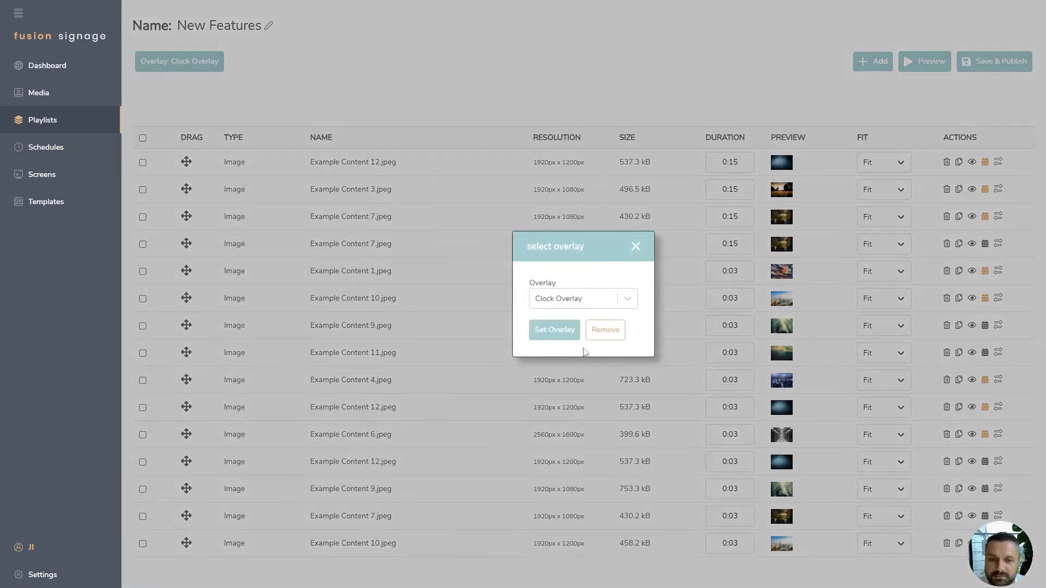
{"action": "left_click", "coordinate": [611, 333]}
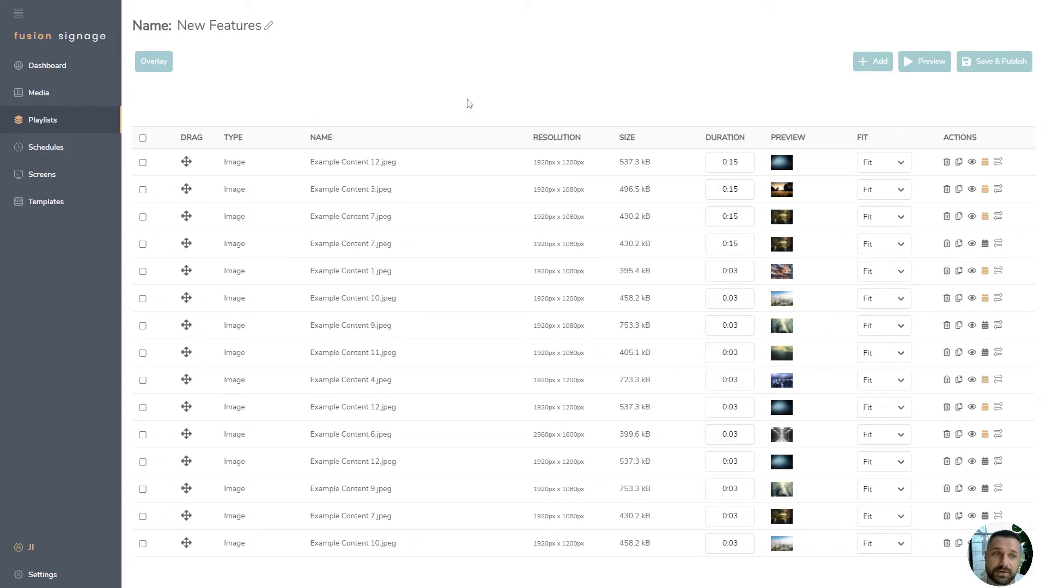
Step: View the media library and the existing playlists available for adding content, and close the picker without adding anything
{"action": "left_click", "coordinate": [875, 66]}
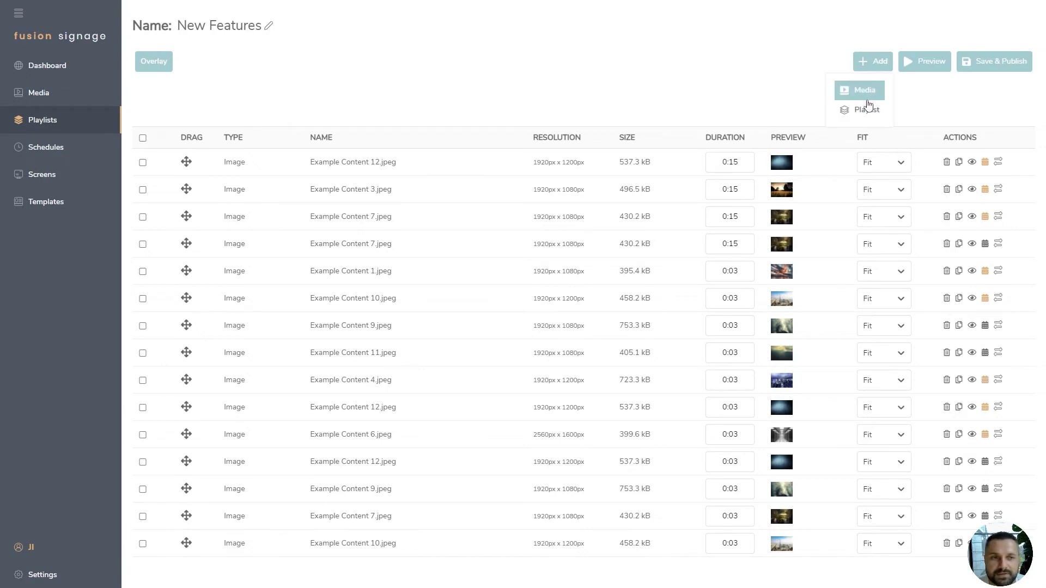
{"action": "left_click", "coordinate": [866, 94]}
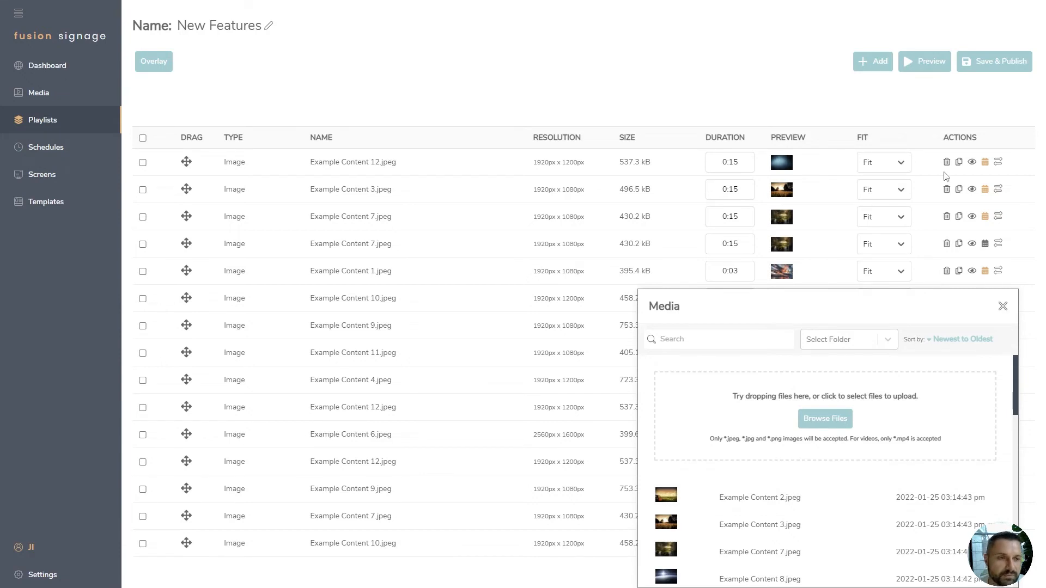
{"action": "left_click", "coordinate": [873, 61]}
{"action": "left_click", "coordinate": [870, 109]}
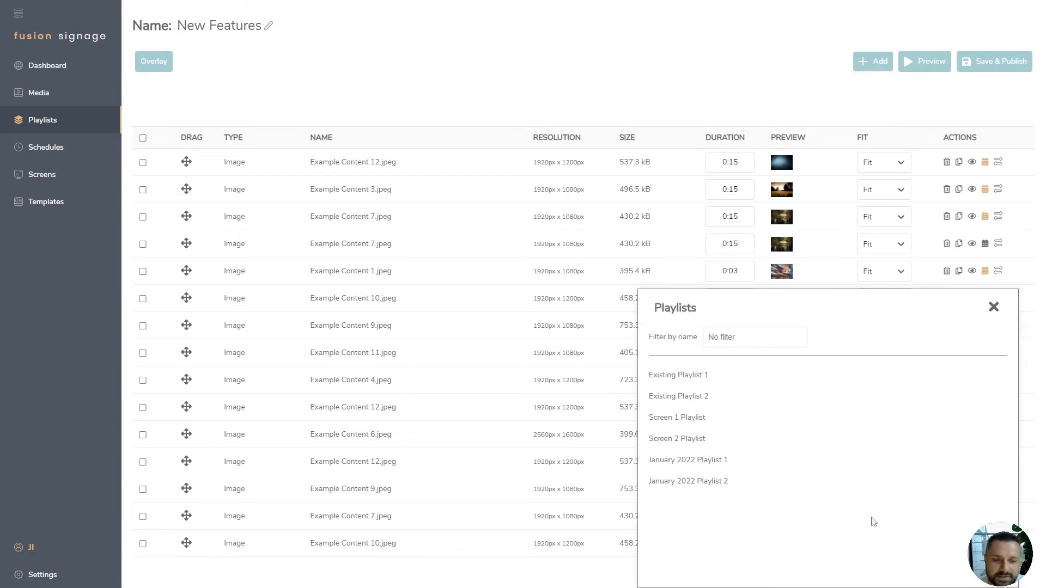
{"action": "left_click", "coordinate": [994, 308]}
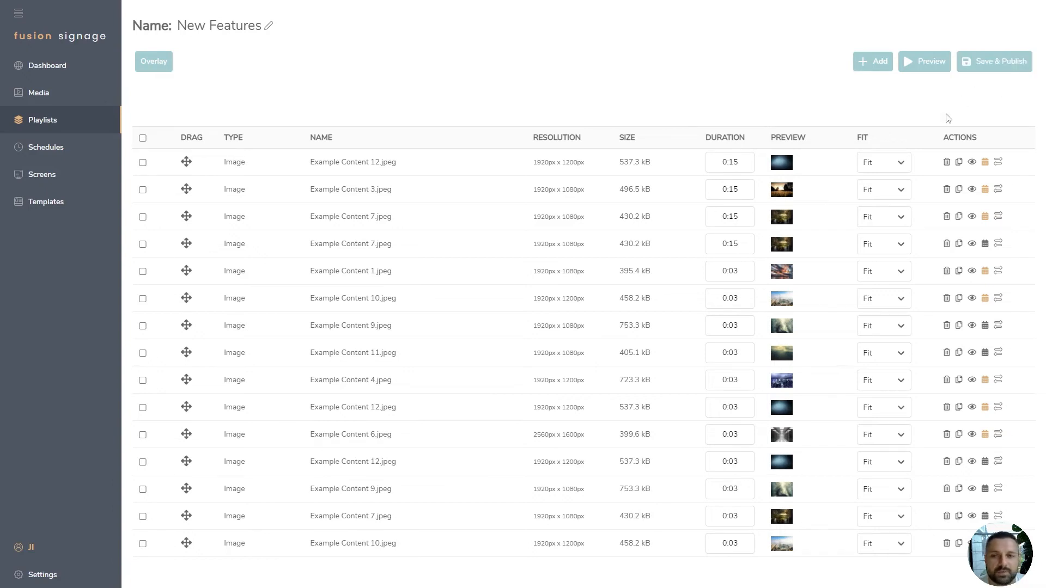
Step: Save the New Features playlist without assigning it to any screen or screen group
{"action": "left_click", "coordinate": [997, 62]}
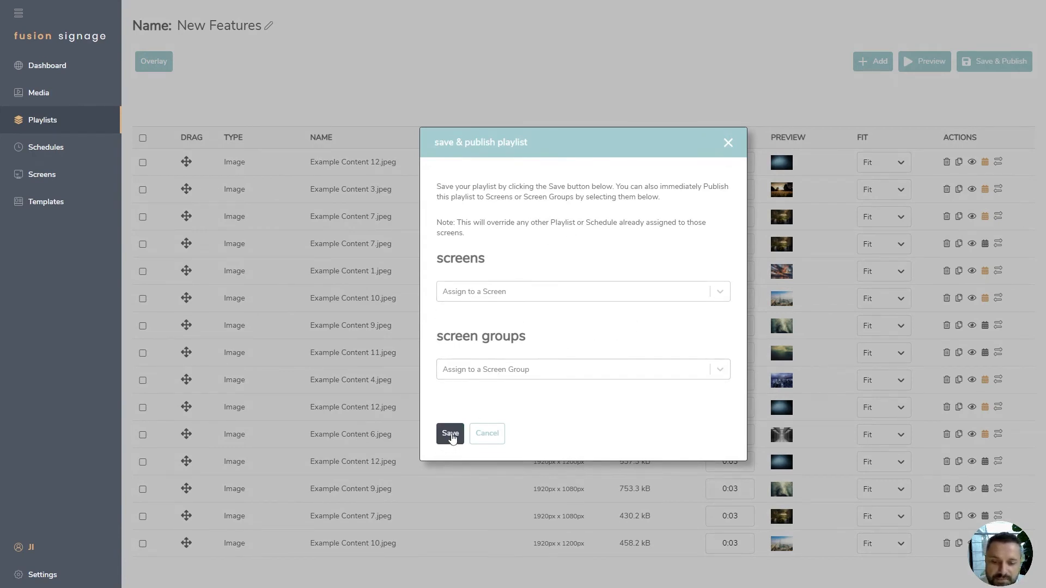
{"action": "left_click", "coordinate": [451, 436]}
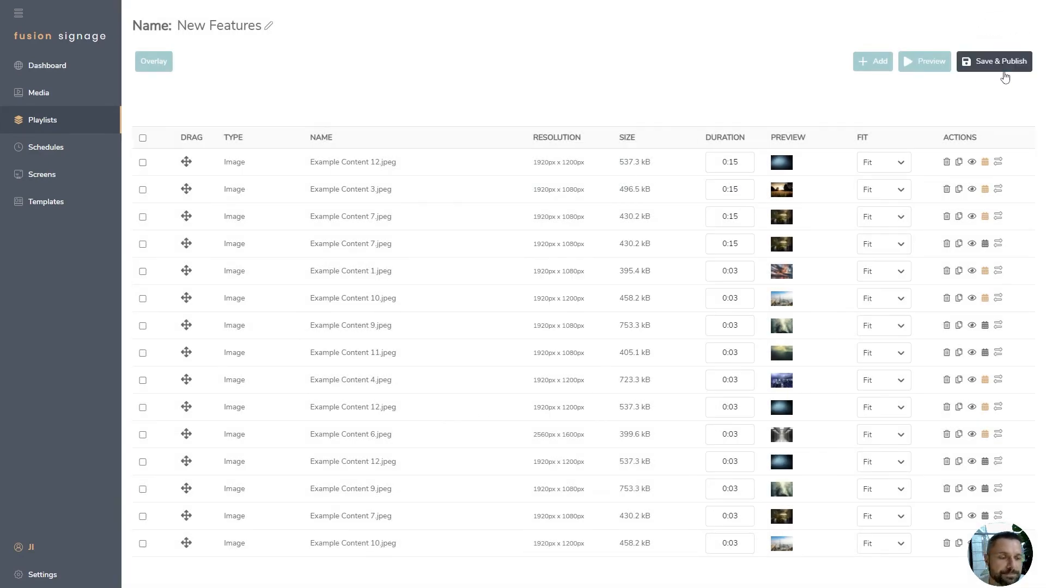
Step: Assign the playlist to Demo Screen 1 and Demo Screen 2 in the save and publish settings
{"action": "left_click", "coordinate": [1009, 65]}
{"action": "left_click", "coordinate": [492, 294]}
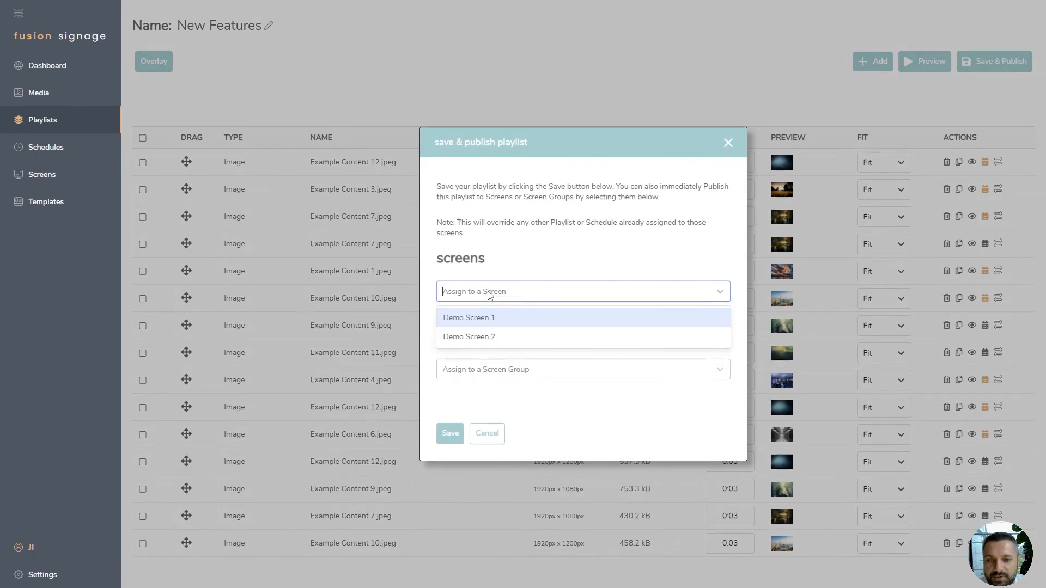
{"action": "left_click", "coordinate": [466, 322]}
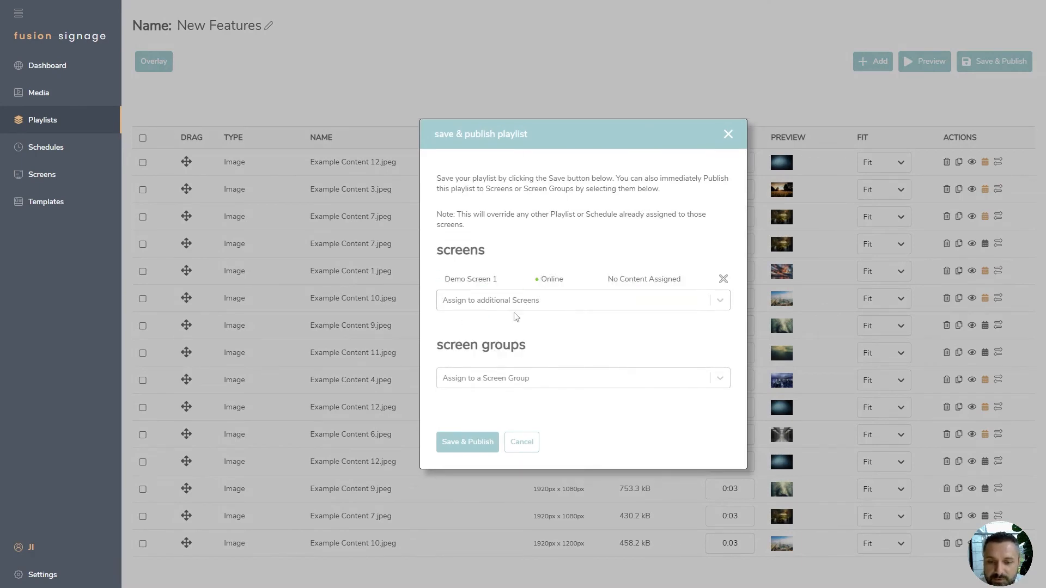
{"action": "left_click", "coordinate": [488, 451]}
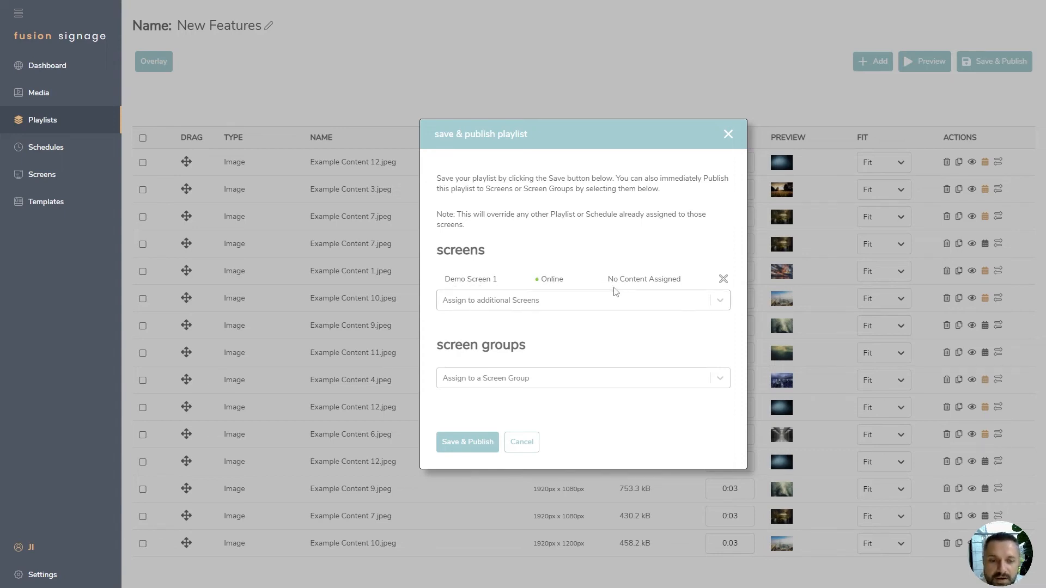
{"action": "left_click", "coordinate": [573, 301]}
{"action": "left_click", "coordinate": [513, 326]}
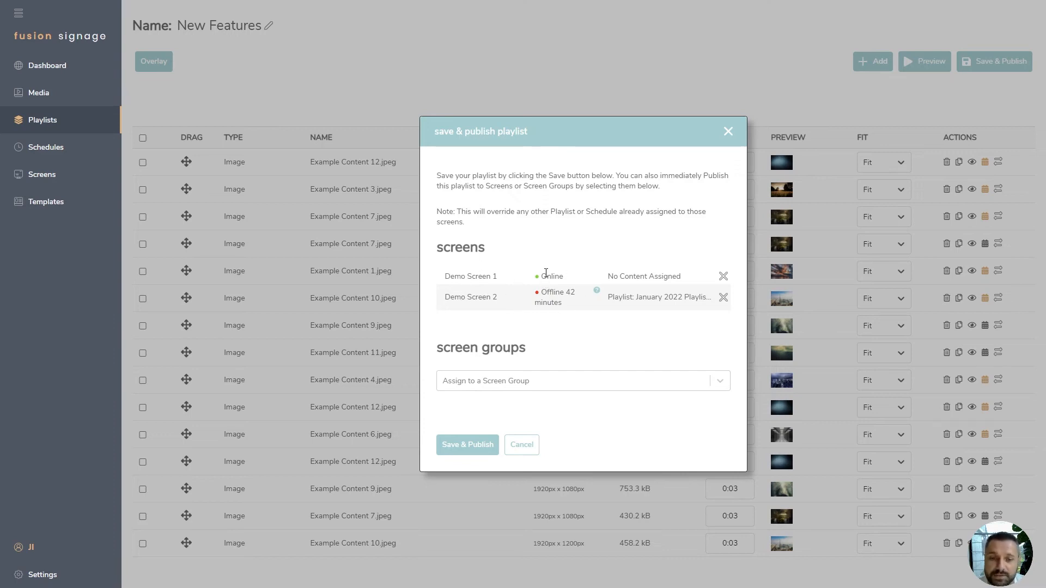
Step: Add the Landscape Screens group and publish the playlist, confirming publication to the offline screens too
{"action": "left_click", "coordinate": [528, 382]}
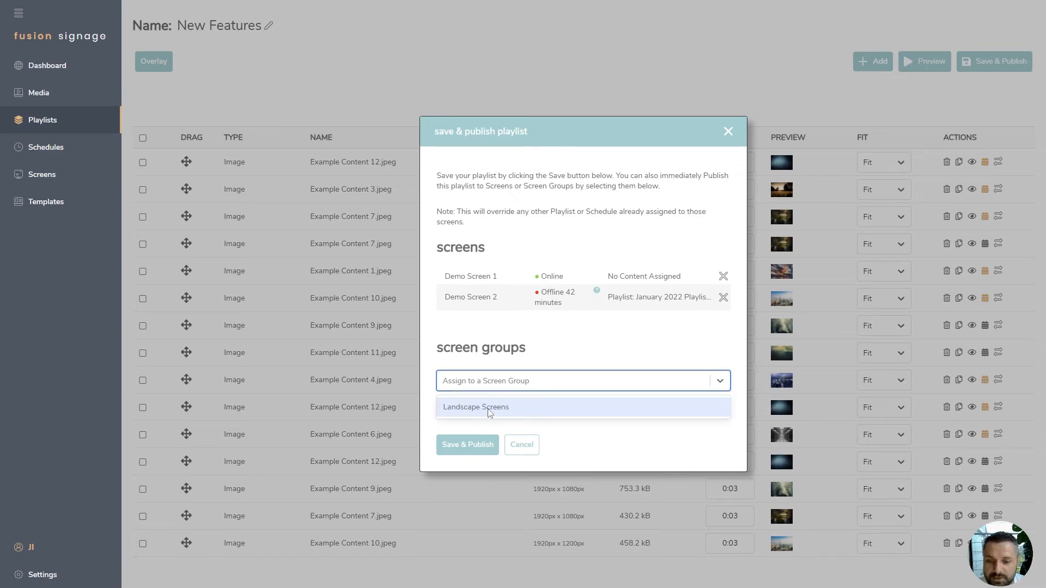
{"action": "left_click", "coordinate": [488, 410]}
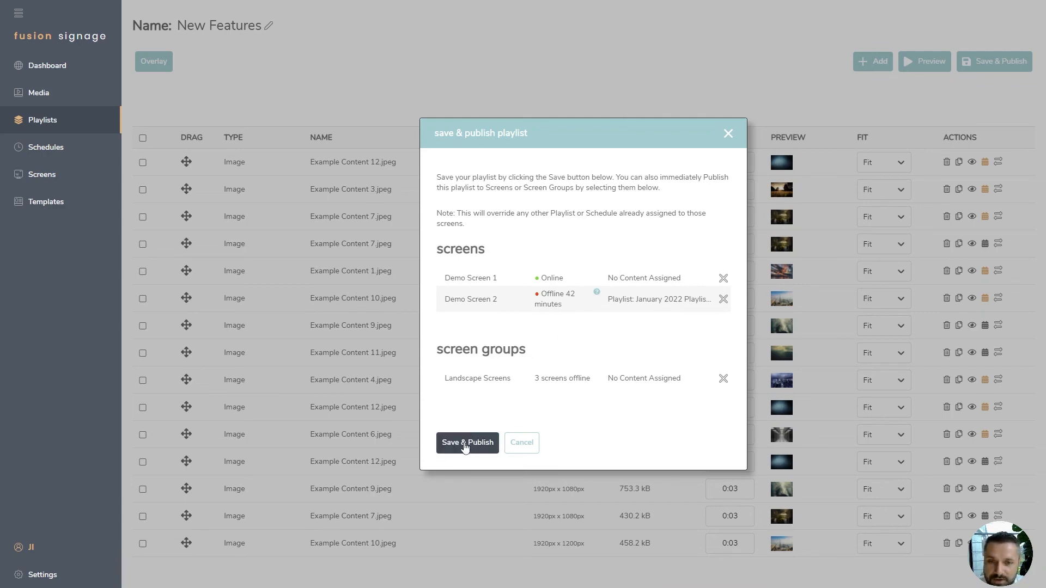
{"action": "left_click", "coordinate": [466, 444]}
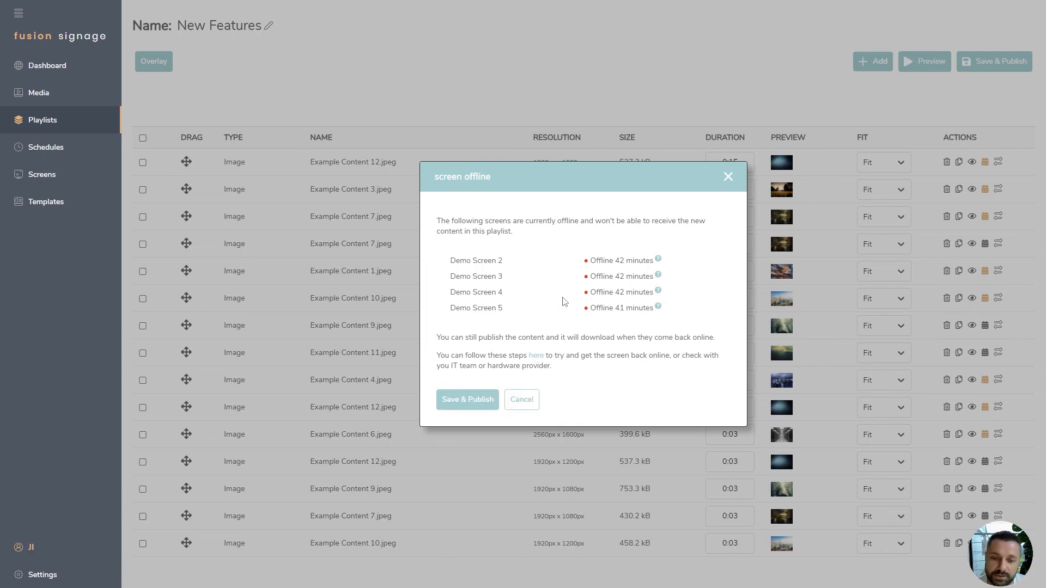
{"action": "left_click", "coordinate": [469, 404]}
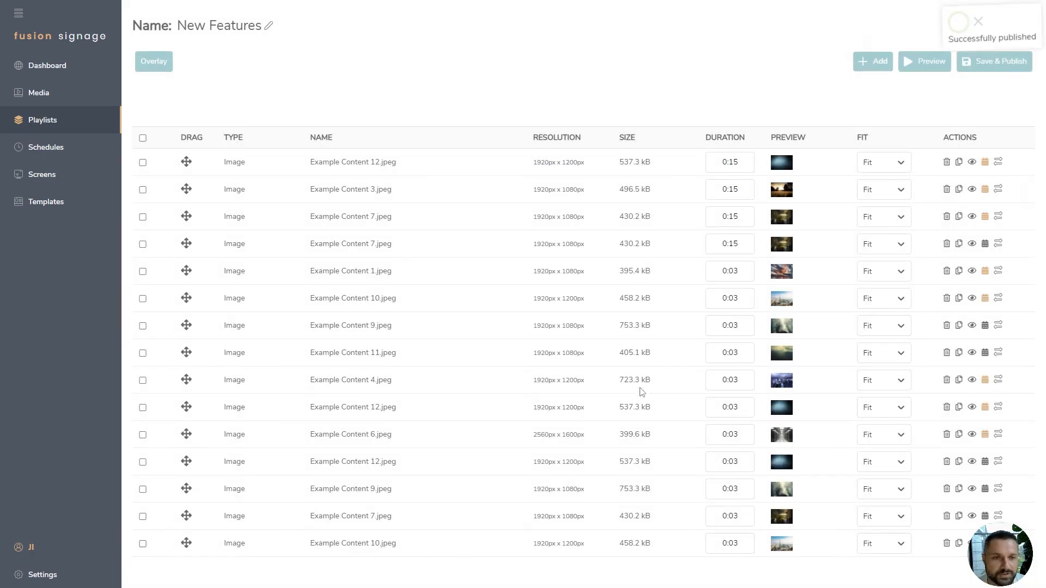